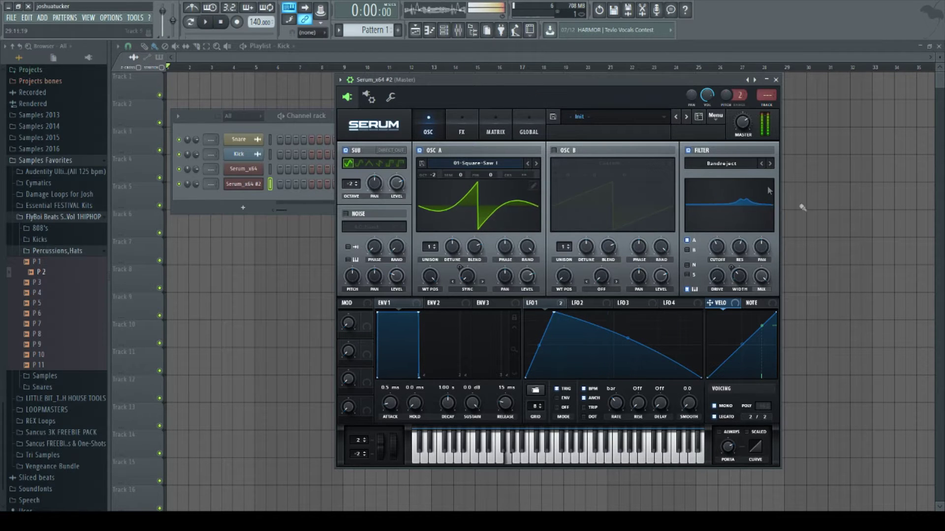
- Nudge the filter cutoff in the second Serum instance and audition it with a note
mouse_move(718, 247)
left_mouse_down()
mouse_move(721, 232)
mouse_move(722, 248)
left_mouse_up()
key("b")
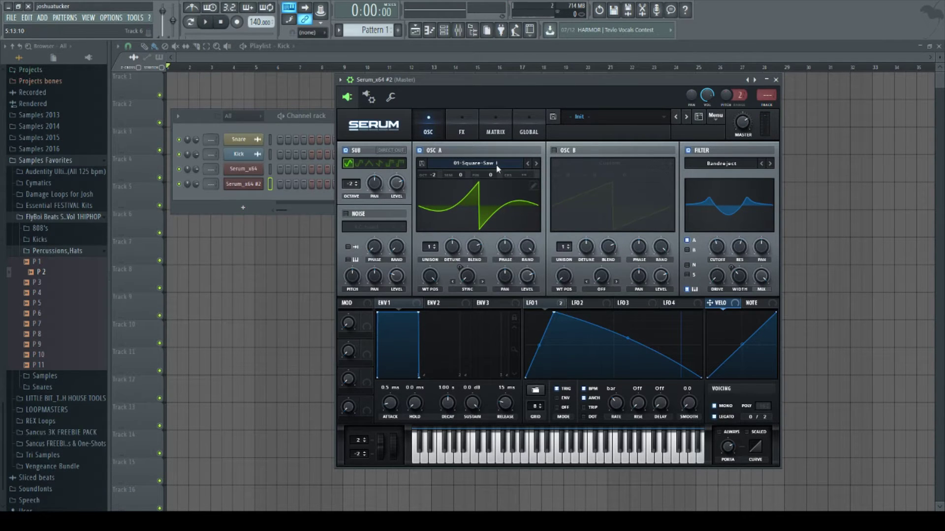
- Add a third Serum instance and lower its oscillator A to octave -2
left_click(294, 197)
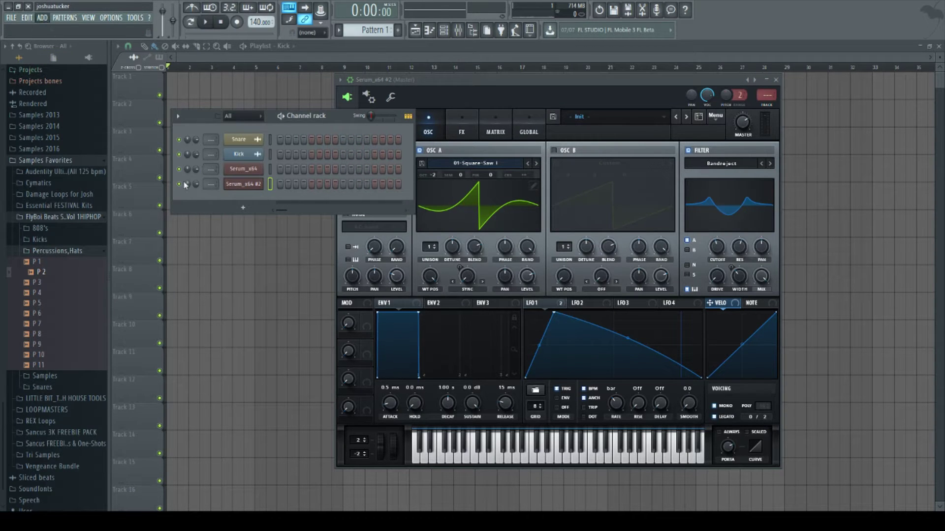
left_click_drag(319, 104, 498, 80)
key("v")
left_click_drag(407, 178, 409, 192)
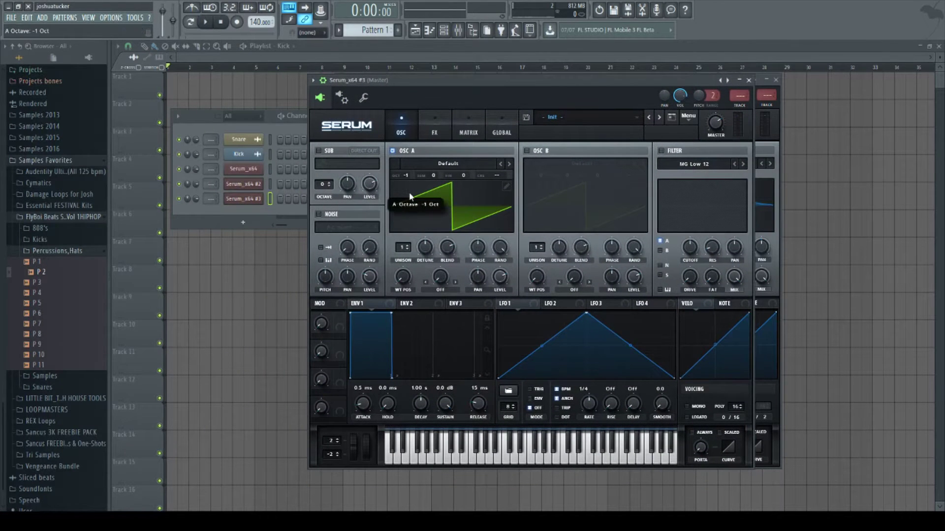
- Enable a Bandreject filter with raised resonance and a width of about 6%
left_click(660, 150)
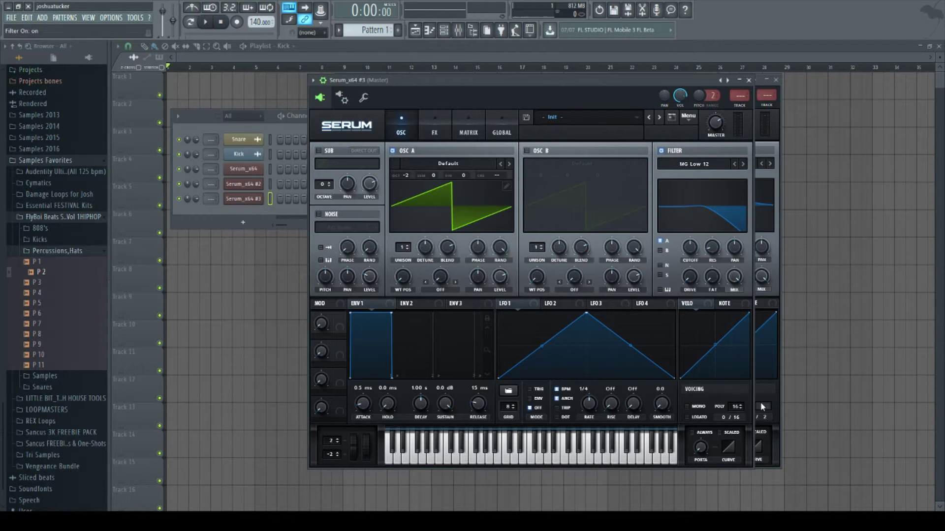
left_click(761, 403)
key("v")
left_click_drag(714, 282, 723, 213)
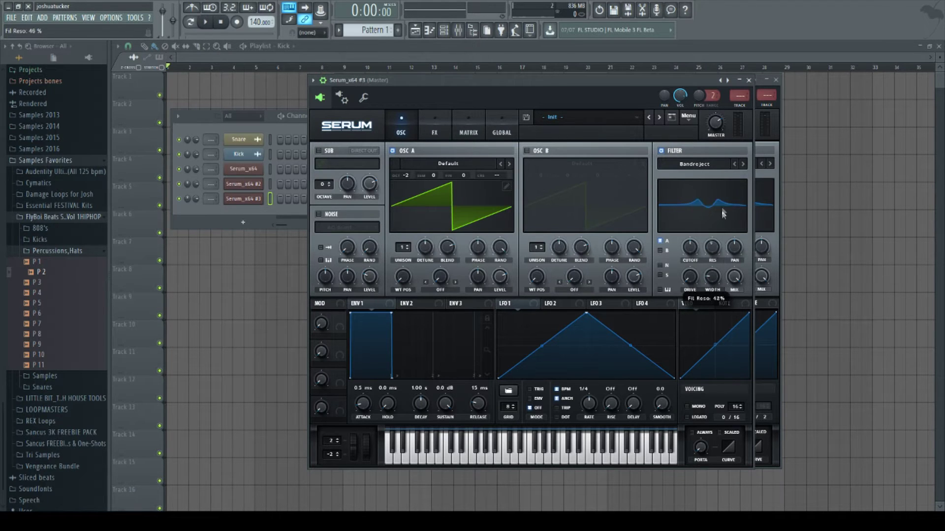
left_click_drag(726, 268, 723, 304)
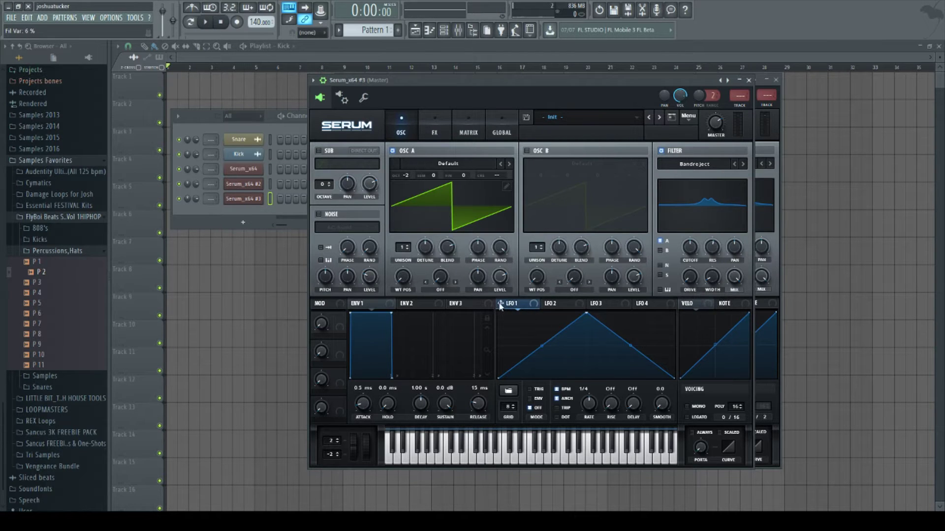
- Modulate the filter width with LFO 1, running in trigger mode at a rate of one bar
left_click_drag(715, 264, 721, 356)
key("v")
left_click_drag(715, 283, 715, 289)
left_click_drag(589, 404, 592, 426)
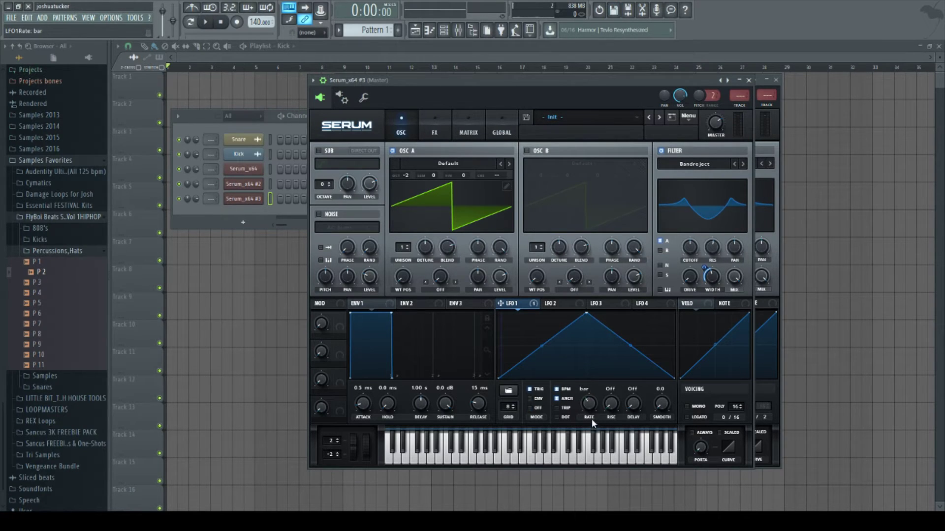
- Shape LFO 1 with its peak near the start and an inward-curving decay
left_click_drag(584, 313, 520, 313)
key("v")
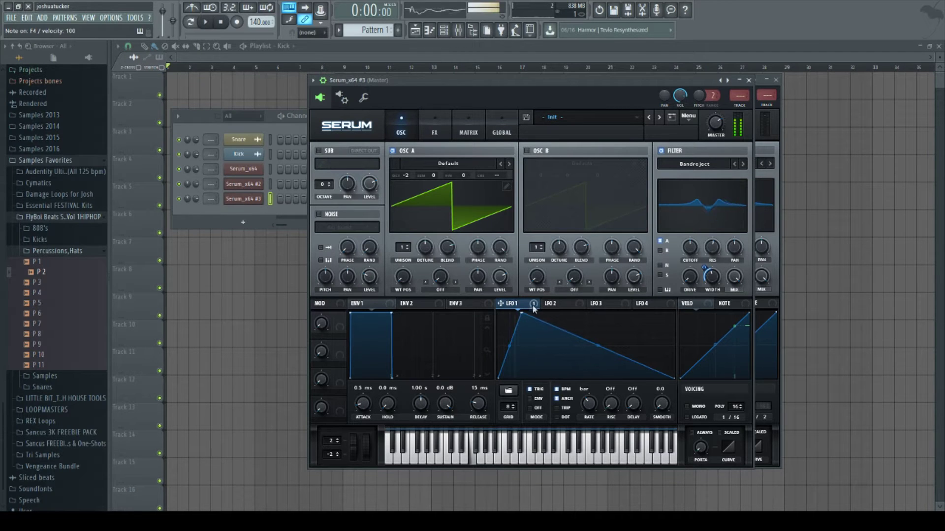
mouse_move(598, 347)
left_mouse_down()
mouse_move(601, 338)
mouse_move(603, 353)
left_mouse_up()
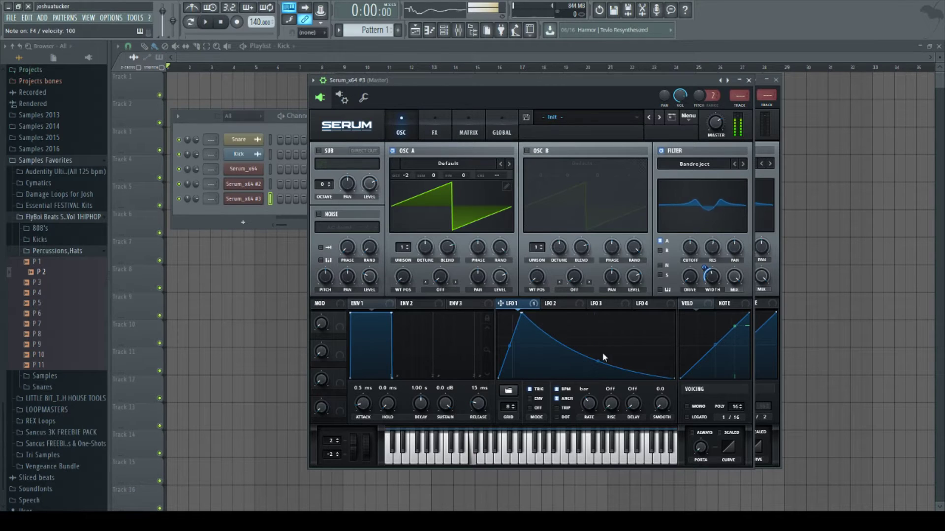
- Raise the filter cutoff slightly while auditioning the bass on several notes
key("b")
key("n")
key("n")
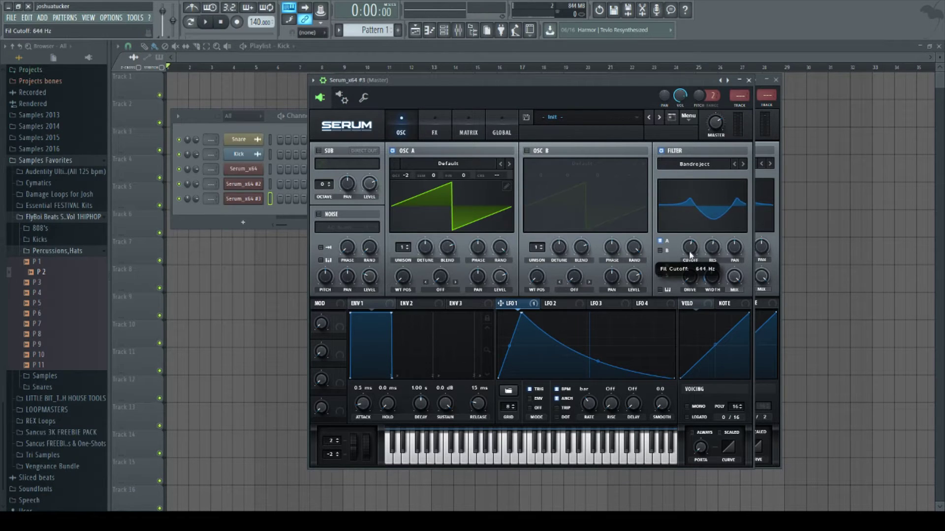
key("n")
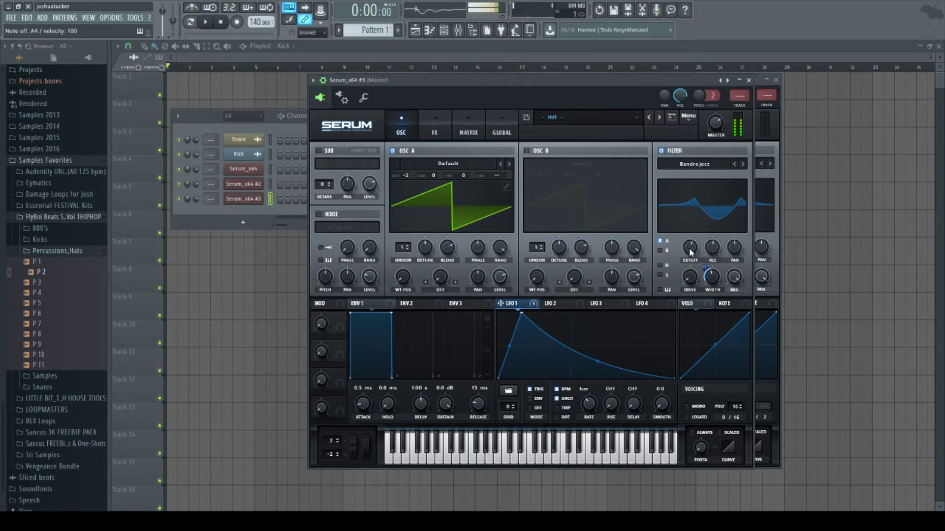
key("t")
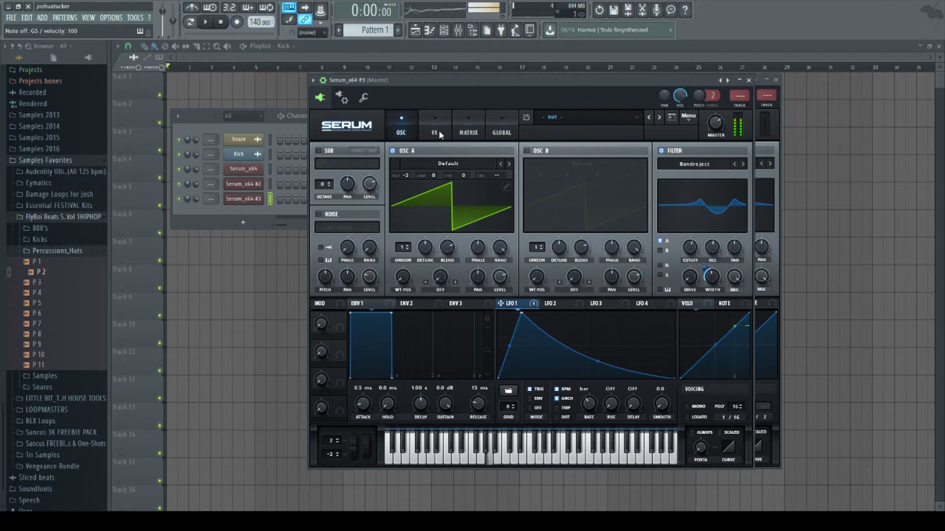
- Enable the sub oscillator at octave -2 and remove the fundamental from oscillator A's waveform in the wavetable editor
left_click(318, 151)
scroll(329, 188, "down", 2)
left_click(505, 186)
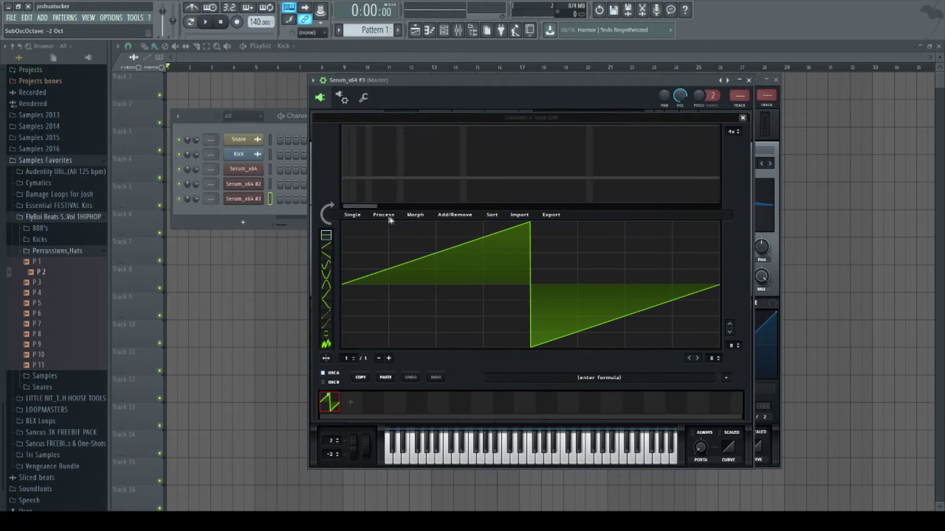
left_click(742, 118)
- Enable the compressor effect in multiband mode and place it directly after the flanger
left_click(434, 128)
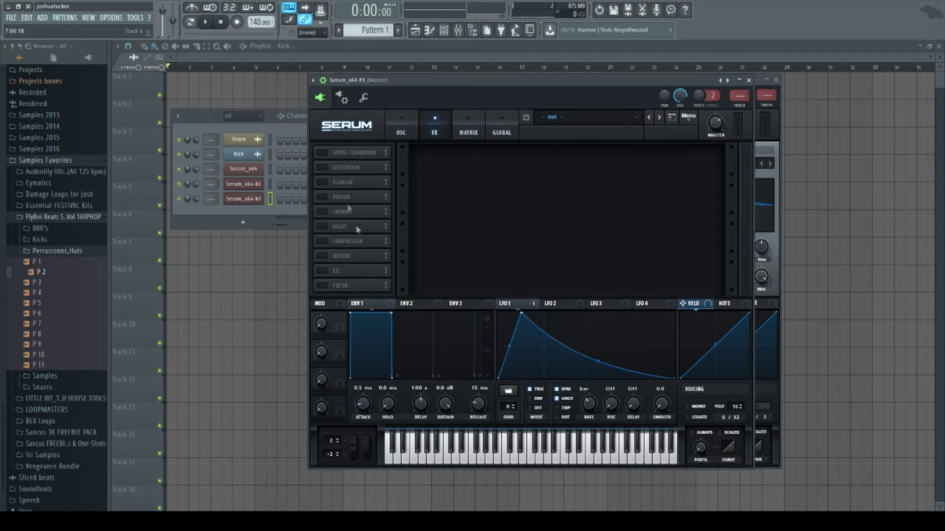
left_click(322, 241)
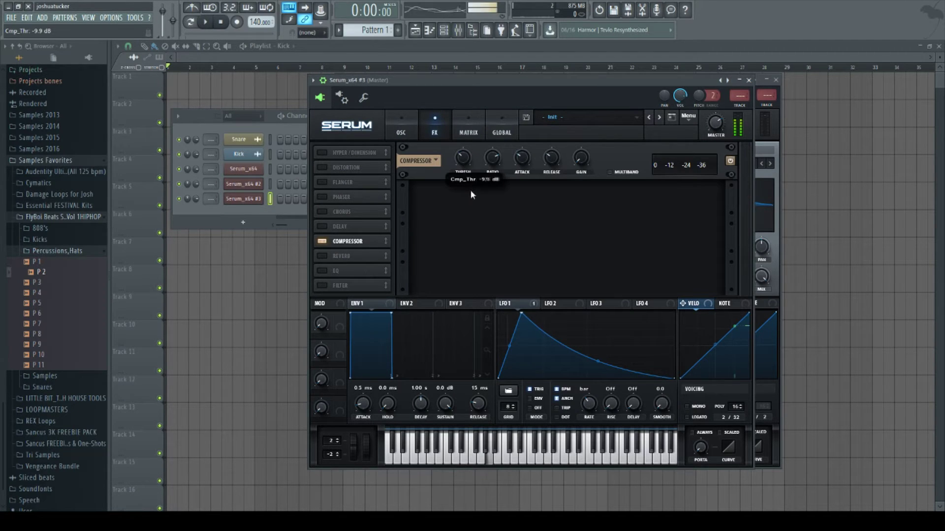
left_click(610, 173)
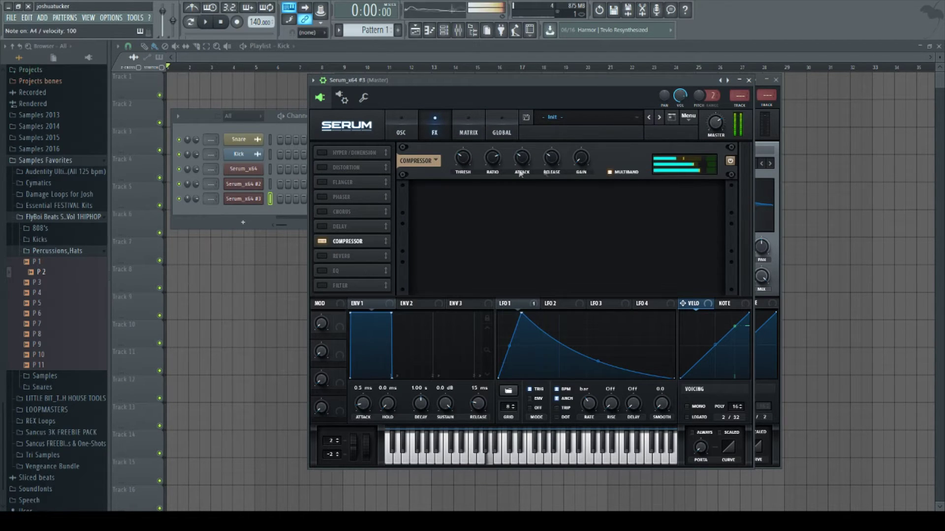
left_click_drag(344, 242, 342, 196)
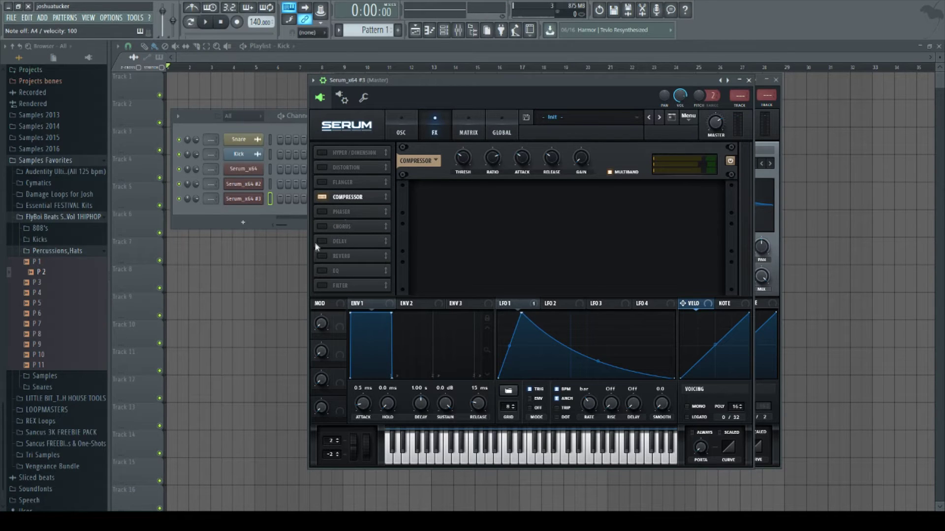
- Enable the EQ directly after the phaser and boost its low band as a peak filter
left_click(328, 270)
left_click_drag(344, 270, 354, 213)
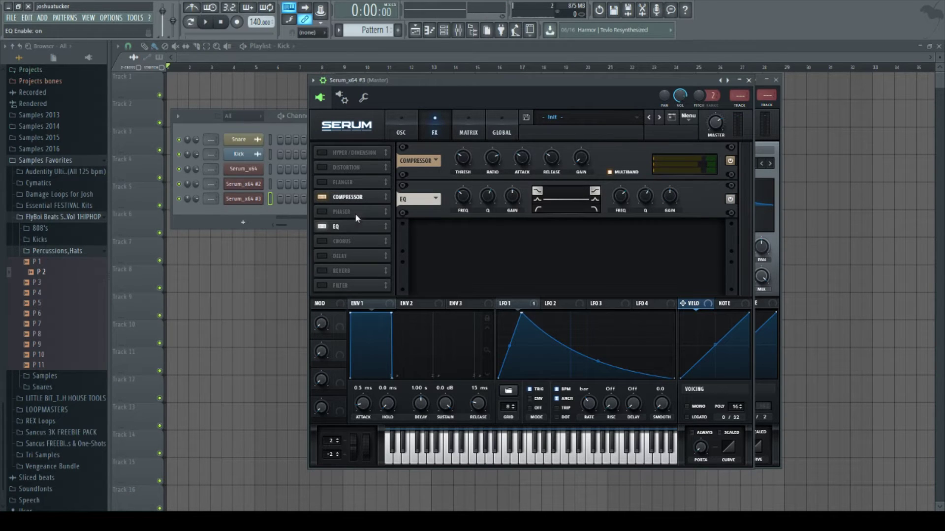
left_click(537, 199)
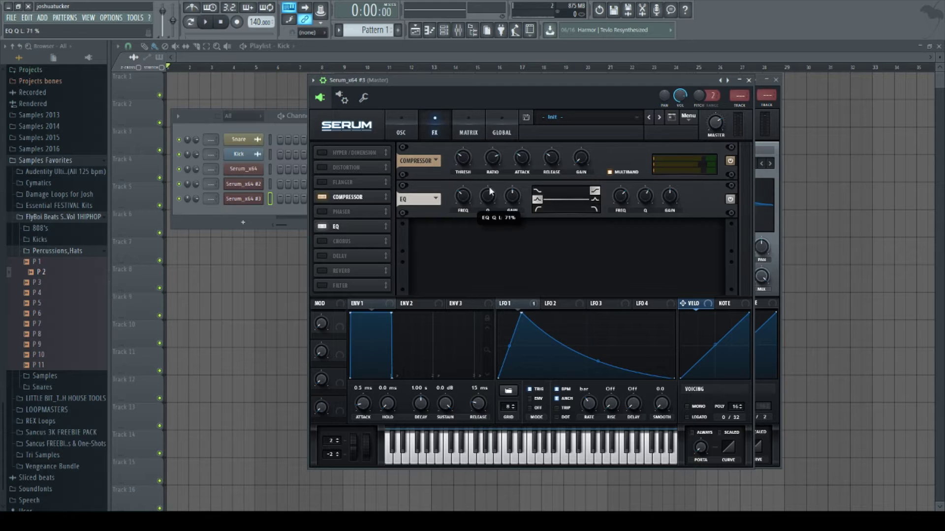
left_click_drag(509, 202, 469, 176)
mouse_move(510, 199)
left_mouse_down()
mouse_move(491, 210)
mouse_move(471, 204)
mouse_move(511, 191)
mouse_move(492, 204)
left_mouse_up()
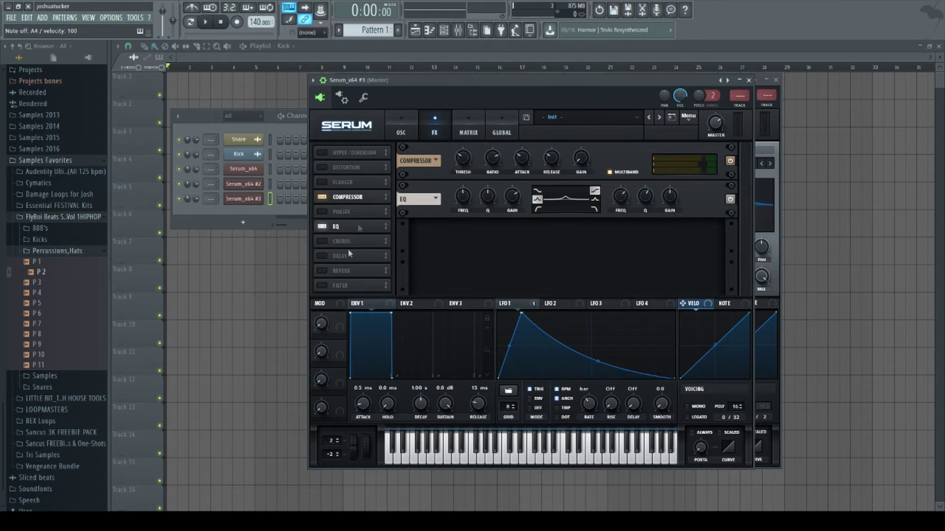
- Enable Hyper/Dimension directly after the chorus and adjust the Dimension size and mix
left_click_drag(343, 153, 356, 240)
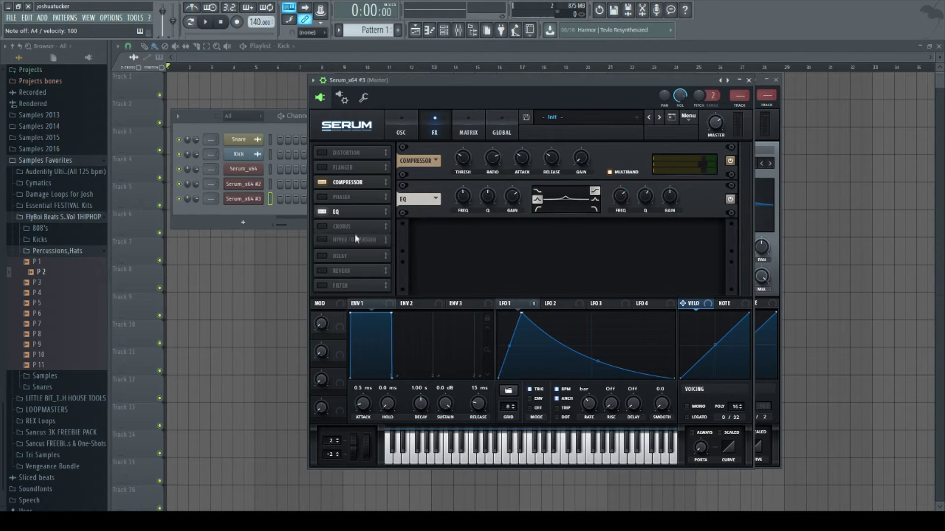
left_click(323, 241)
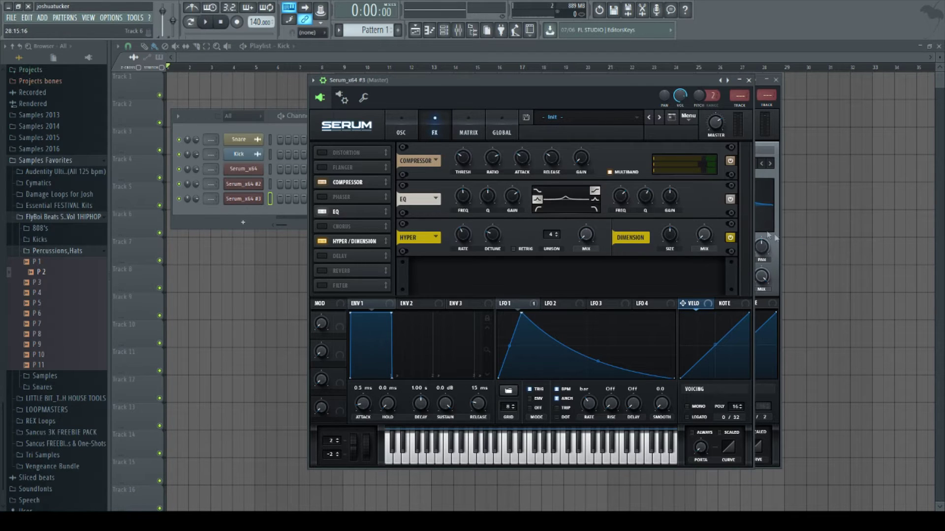
left_click_drag(671, 236, 689, 307)
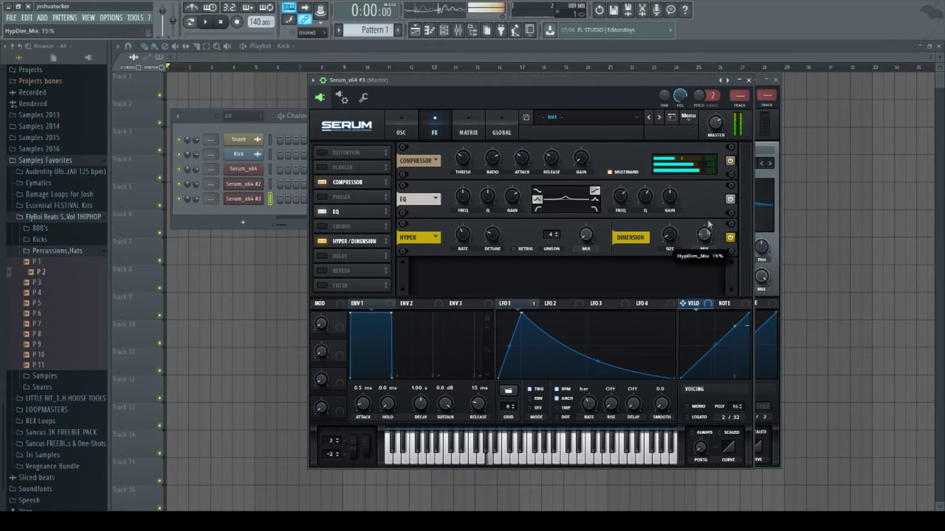
mouse_move(673, 239)
left_mouse_down()
mouse_move(674, 167)
mouse_move(673, 261)
mouse_move(675, 232)
mouse_move(679, 243)
left_mouse_up()
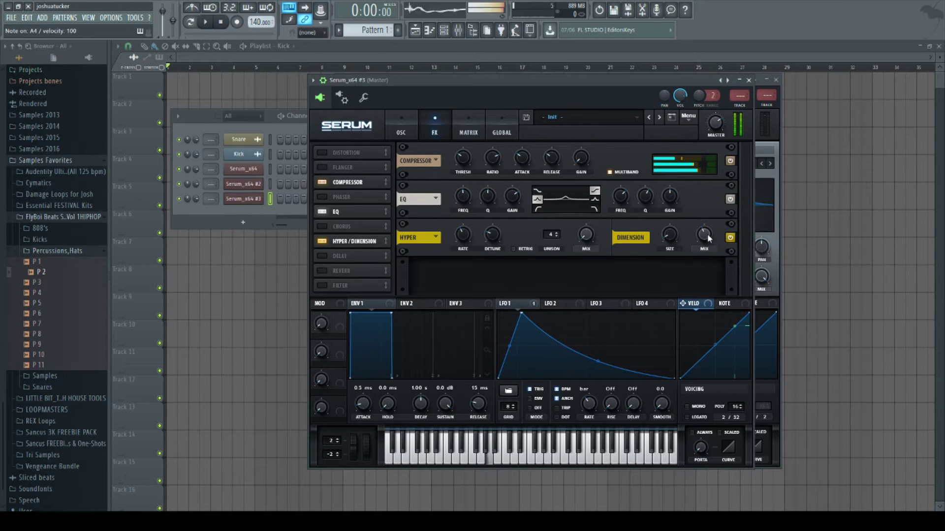
mouse_move(705, 234)
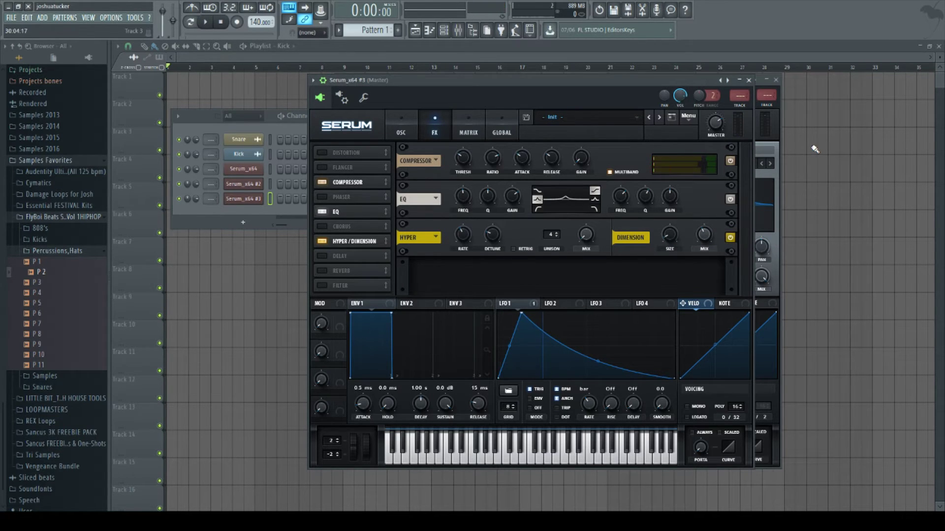
- Turn on mono and legato voicing and enable key tracking for the filter cutoff
left_click(401, 123)
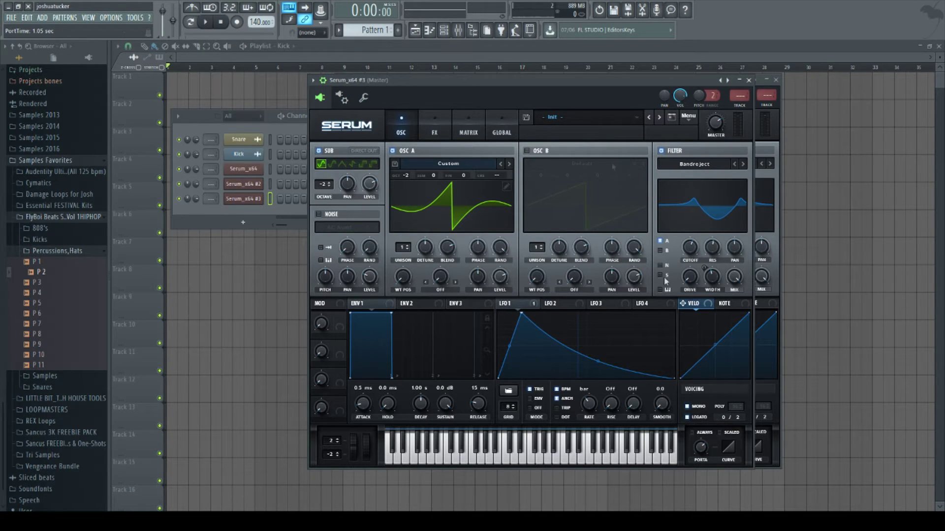
key("m")
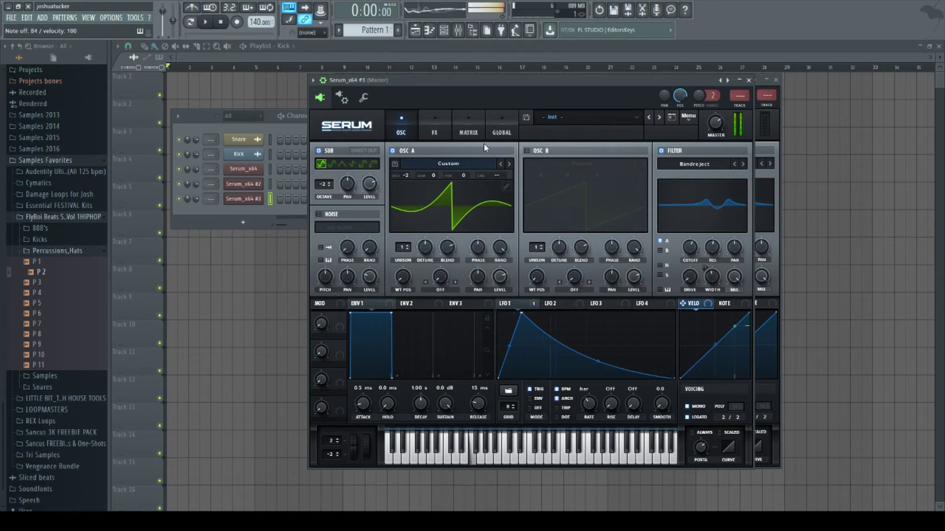
left_click_drag(623, 87, 571, 74)
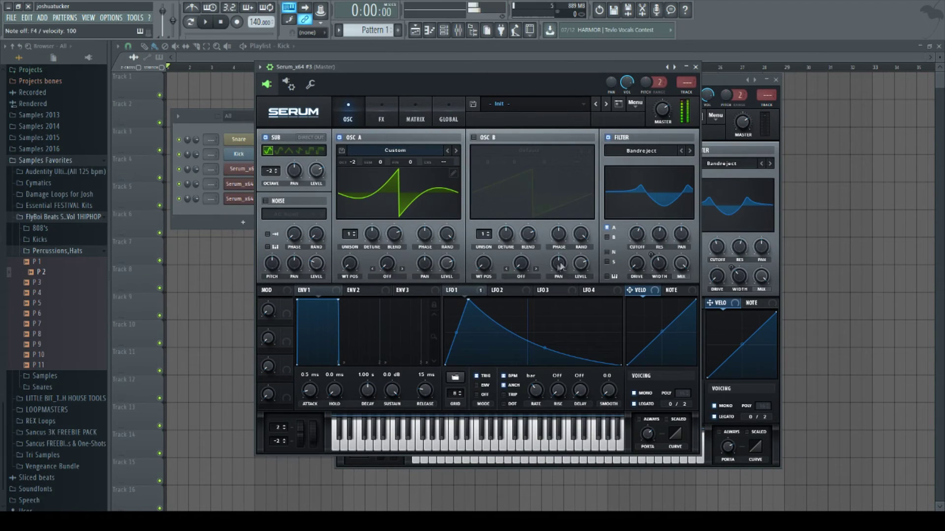
left_click(606, 276)
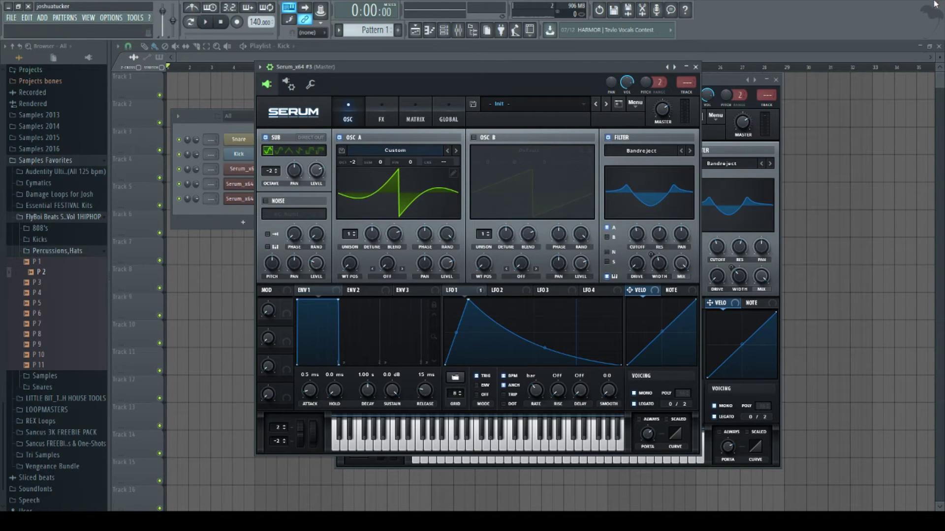
- Open the first Serum instance and examine oscillator A's Evol Longreece wavetable in the wavetable editor
left_click(244, 171)
left_click_drag(407, 105, 459, 77)
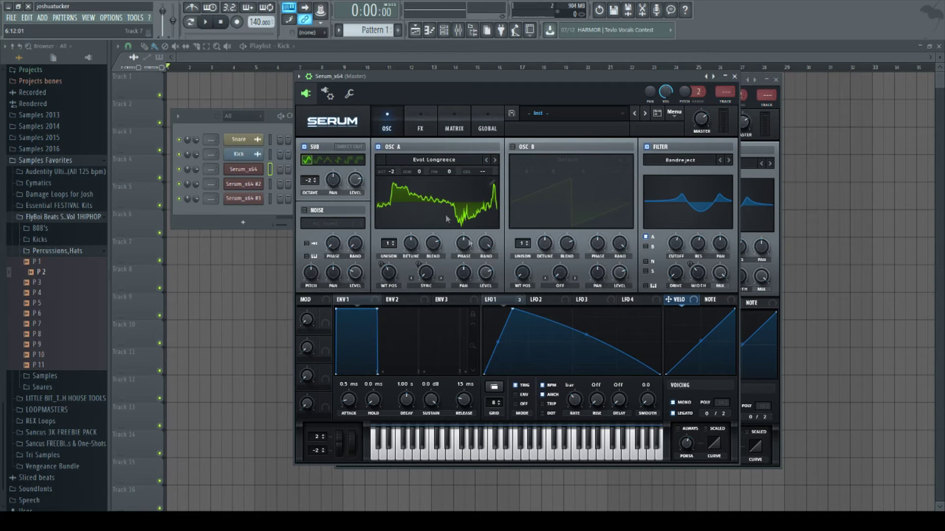
left_click(493, 183)
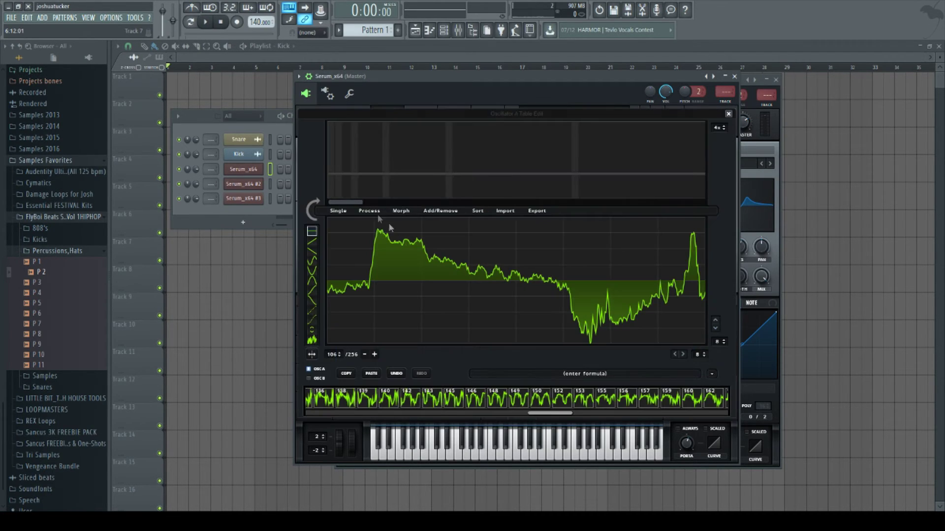
left_click(728, 113)
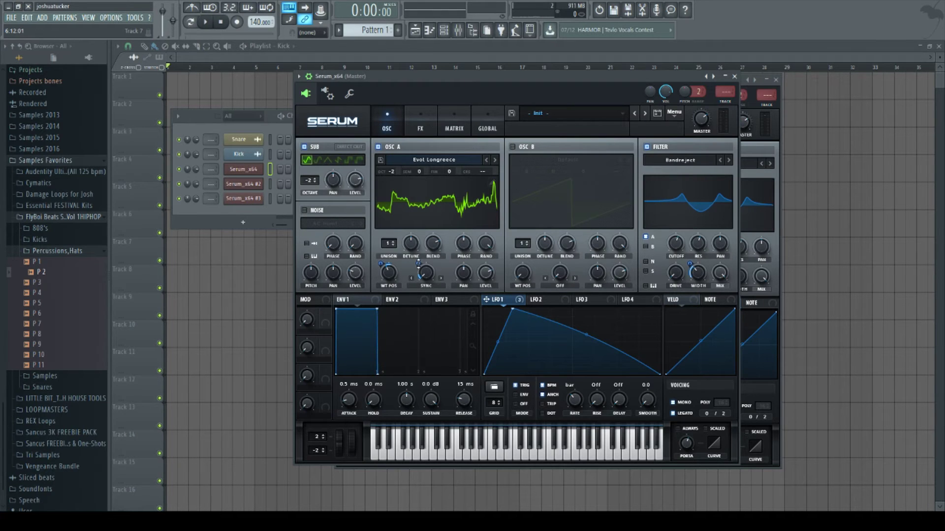
- Remove the LFO 1 modulation from oscillator A's sync and adjust its wavetable position while auditioning notes
key("m")
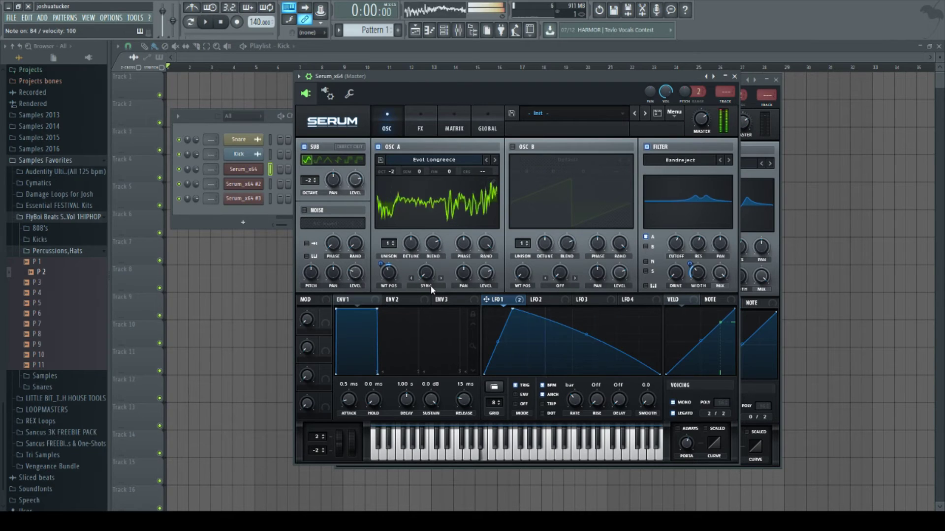
key("comma")
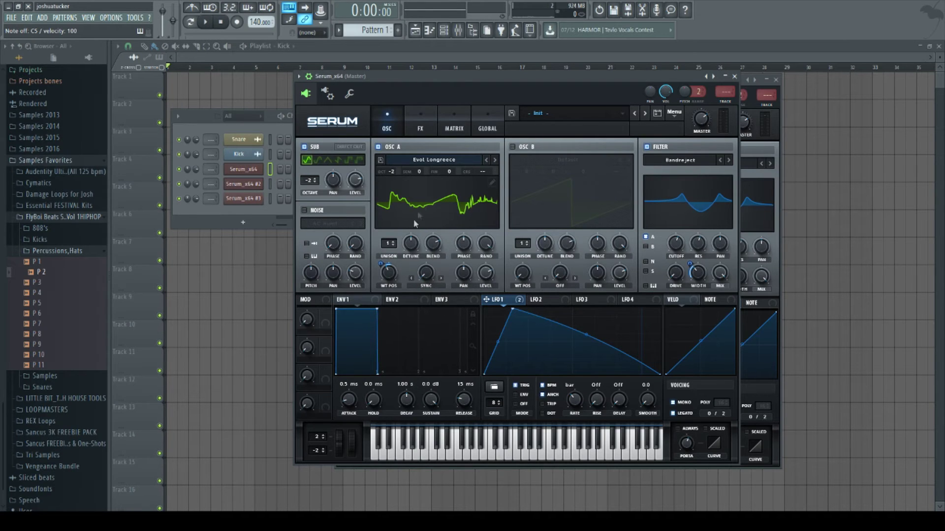
left_click_drag(389, 278, 400, 297)
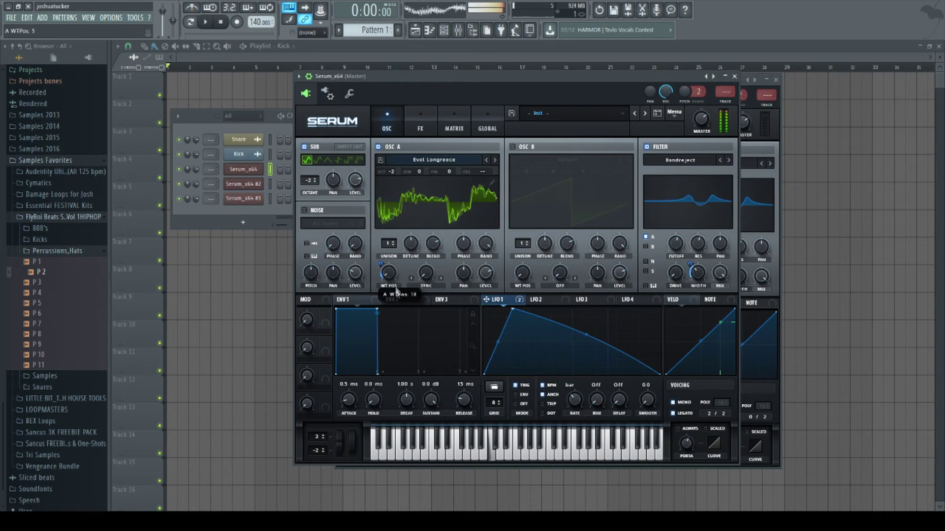
- Raise oscillator A's wavetable position to about 103 and play notes to audition the Evol Longreece sound
left_click_drag(391, 277, 400, 237)
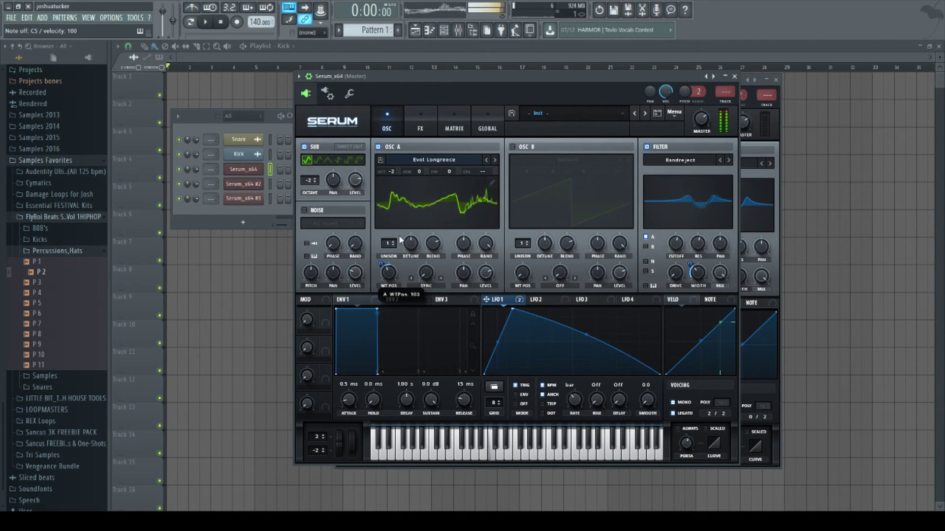
left_click(392, 274)
key("z")
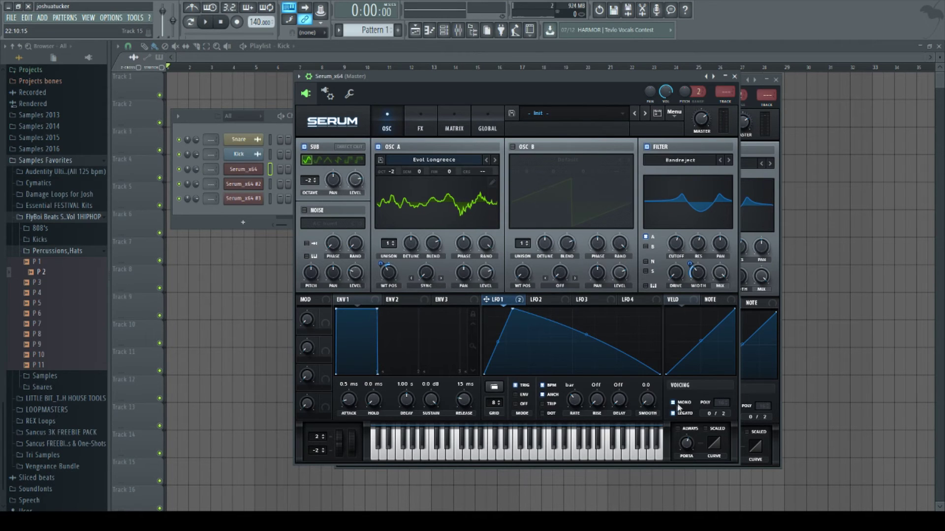
- Check the effects rack and audition B4, F4 and G4 notes while adjusting the Bandreject filter's cutoff
left_click(421, 128)
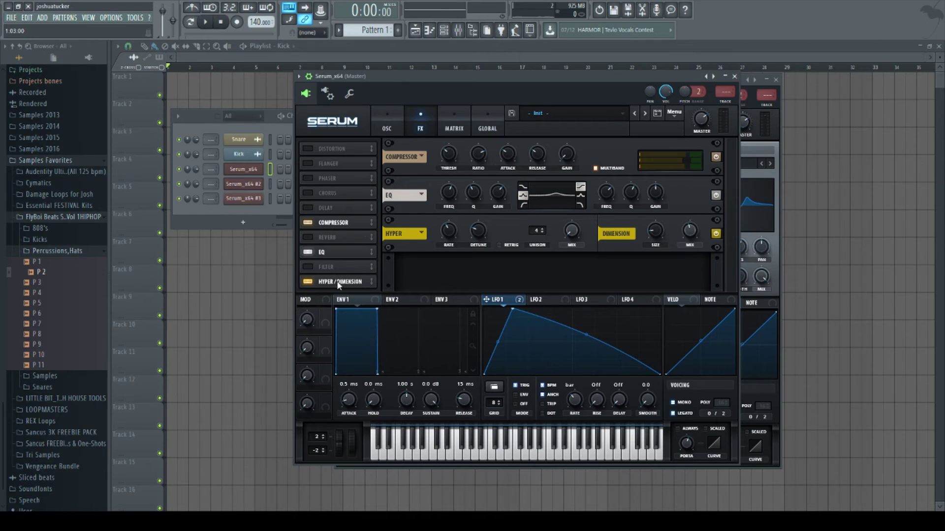
left_click(388, 128)
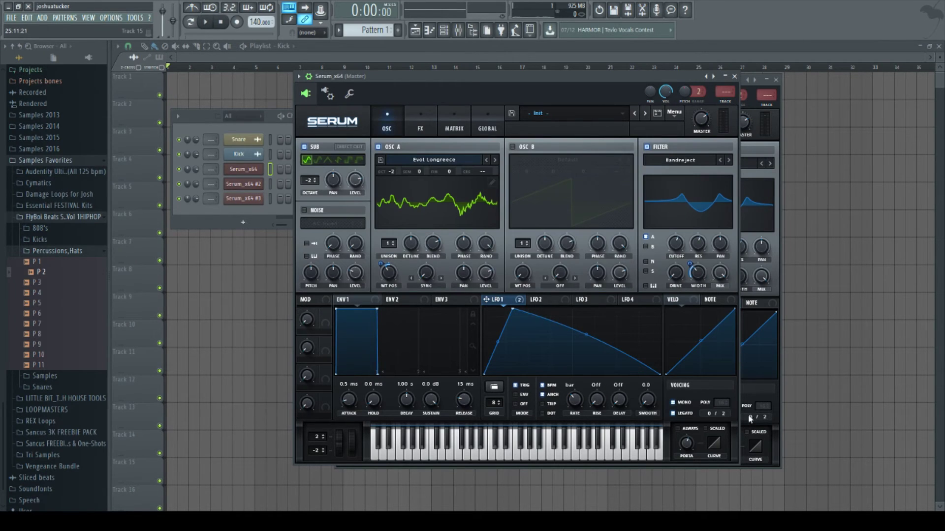
key("m")
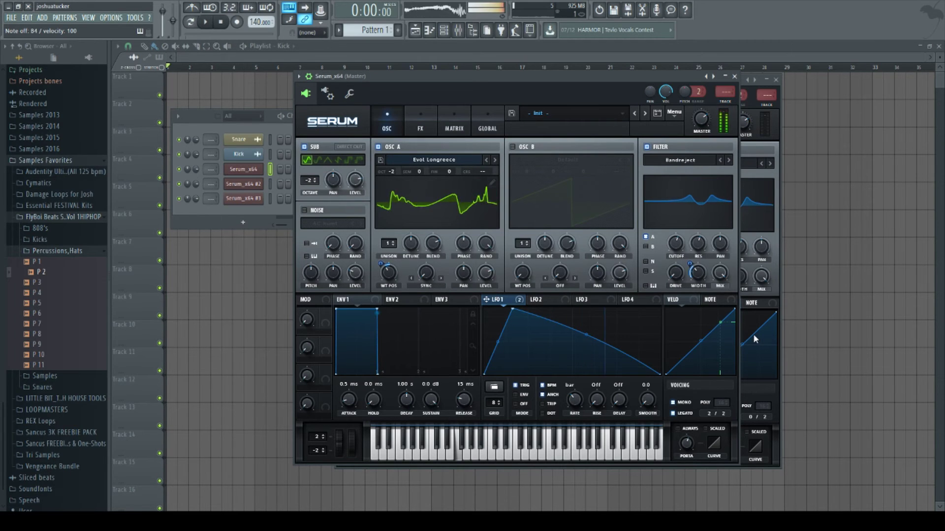
key("v")
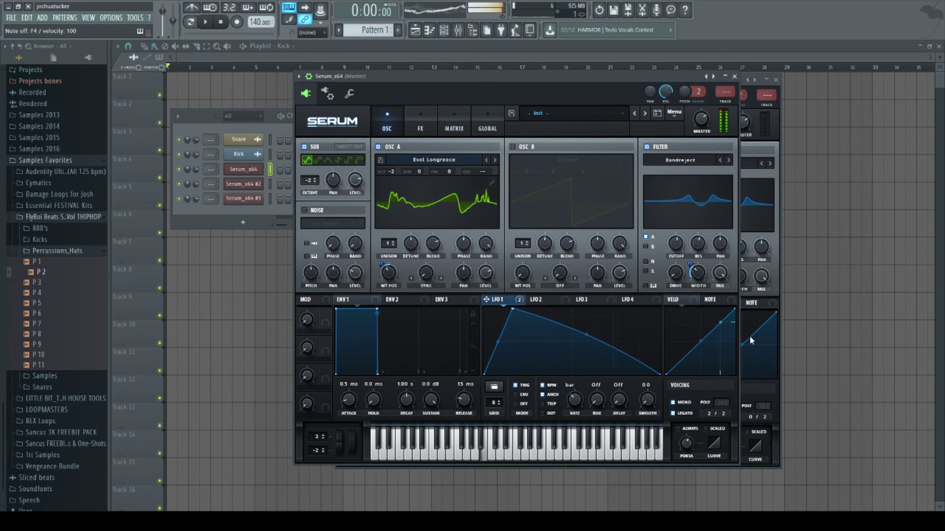
key("b")
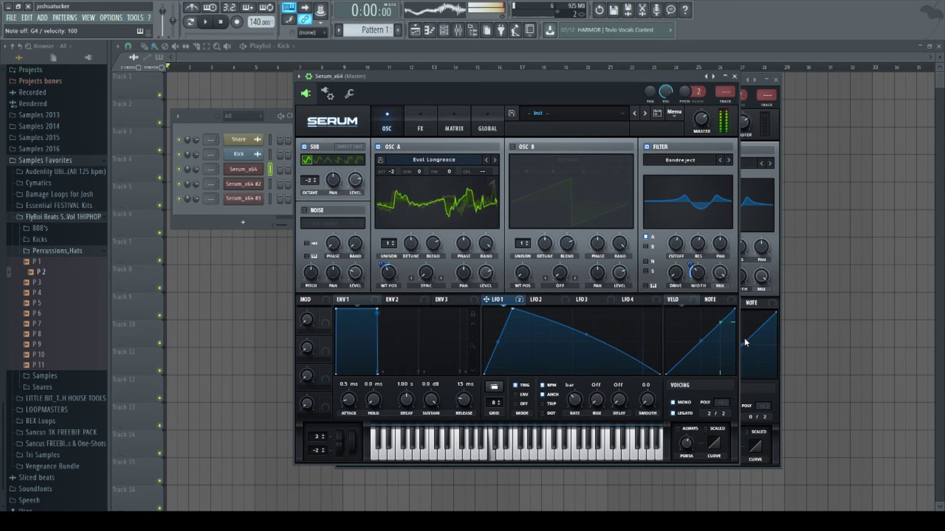
key("m")
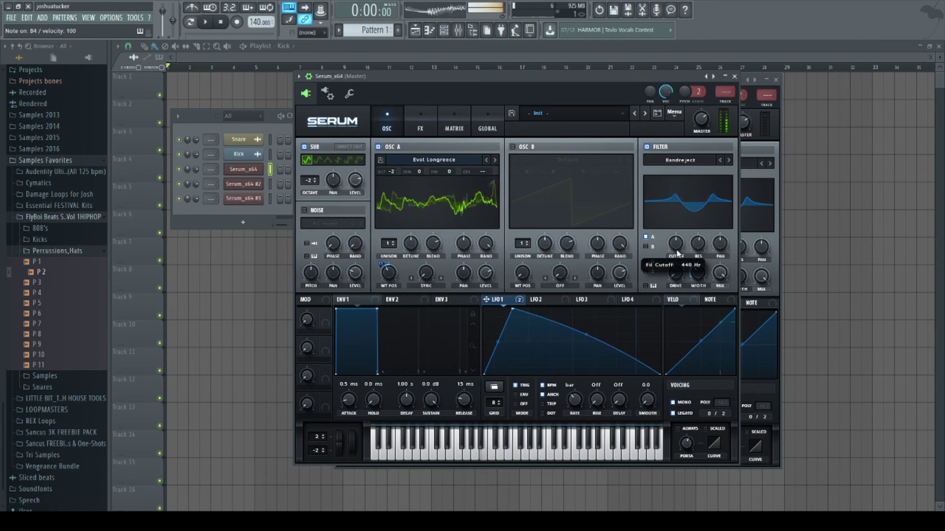
mouse_move(678, 253)
left_mouse_down()
mouse_move(683, 235)
mouse_move(681, 252)
left_mouse_up()
key("m")
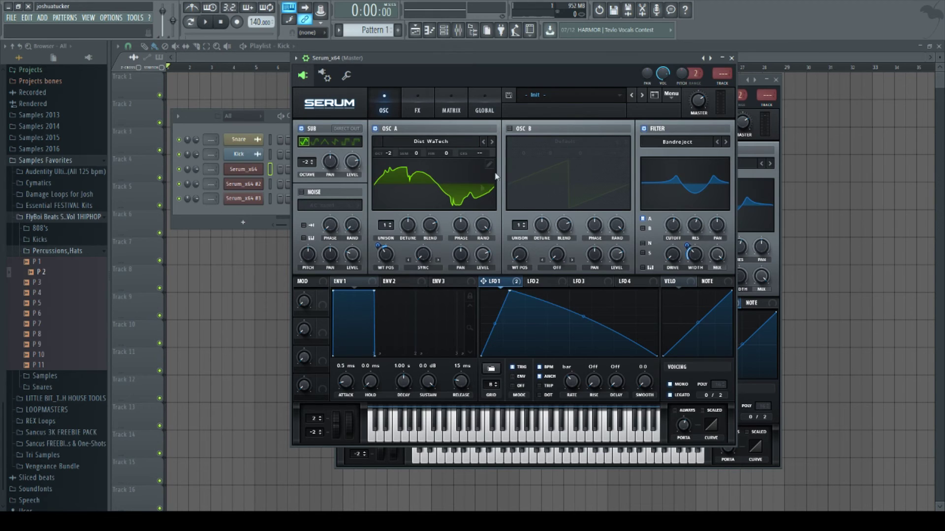
- Examine oscillator A's Dist WaTech wavetable in the wavetable editor and adjust its wavetable position
left_click(490, 165)
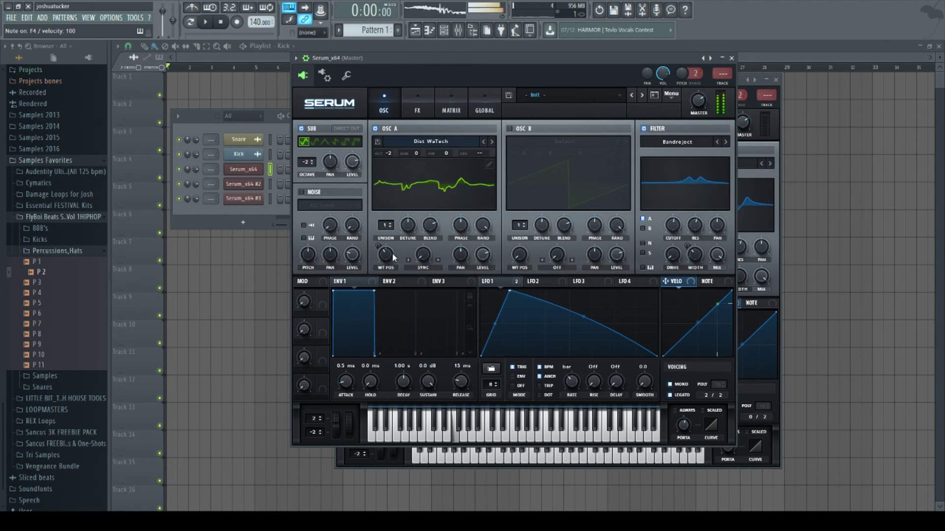
left_click_drag(386, 254, 411, 269)
- Adjust the Bandreject filter's cutoff for the Dist WaTech variation, audition it with F4 notes and reposition the Serum window
left_click_drag(673, 225, 677, 226)
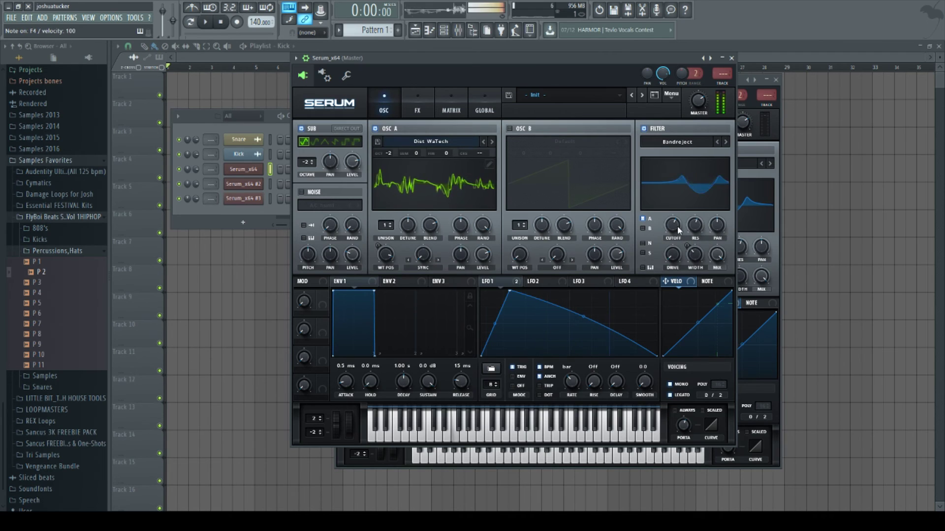
key("v")
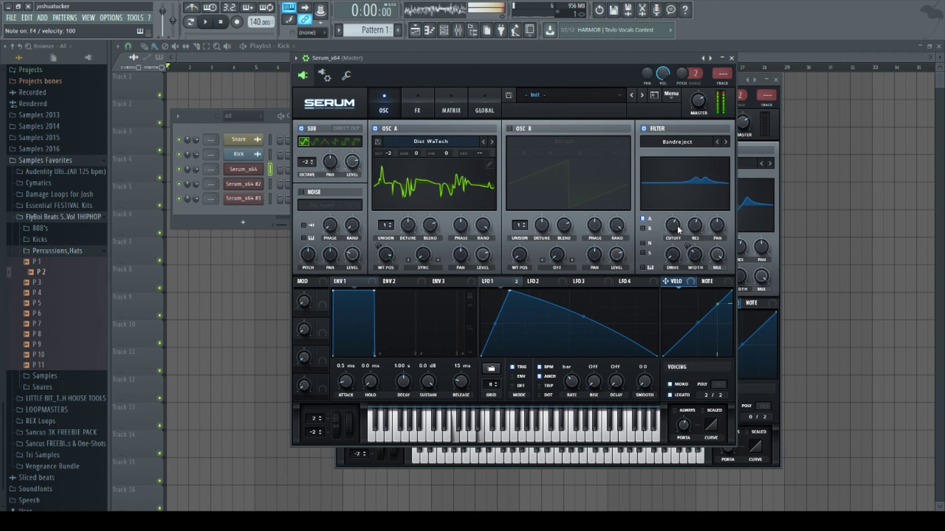
key("v")
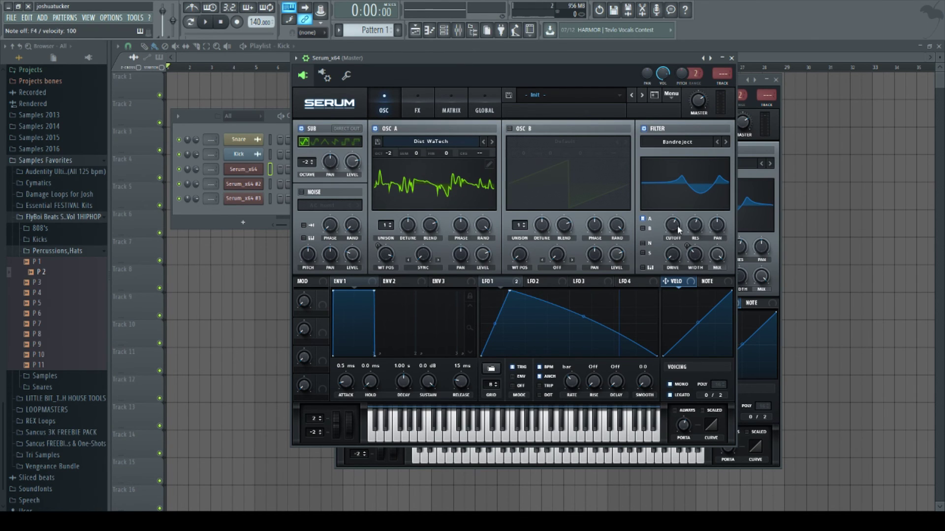
left_click_drag(534, 58, 512, 83)
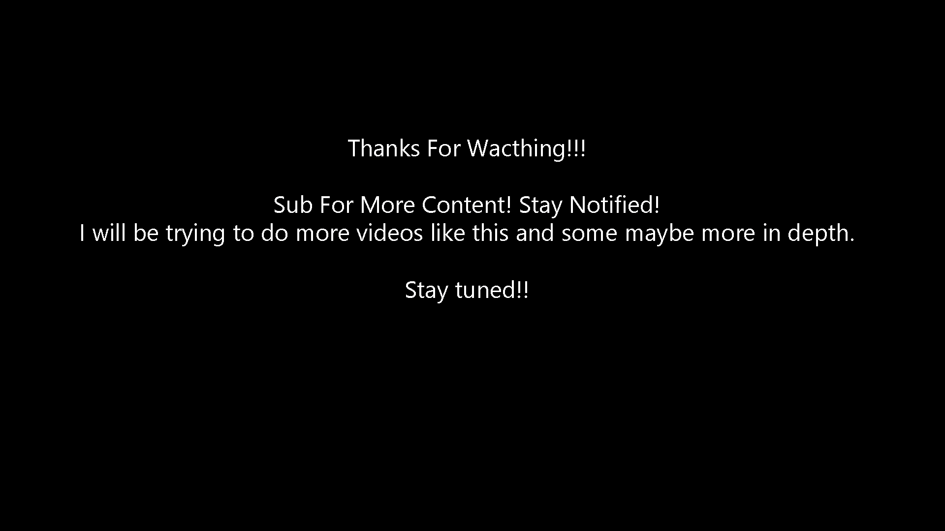